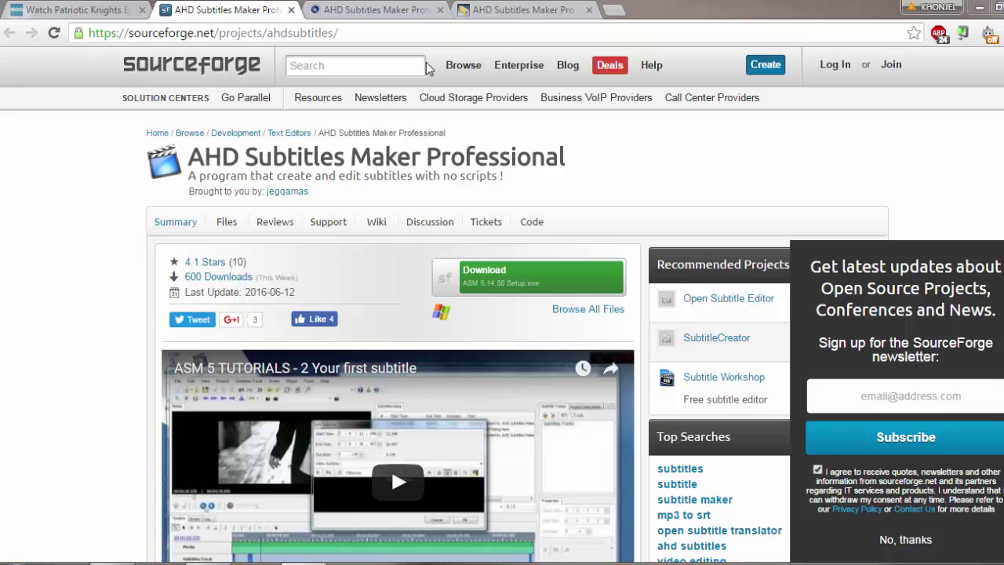
Look over the software.informer, freewarefiles and SourceForge download pages in the browser.
{"action": "key", "text": "ctrl+Tab"}
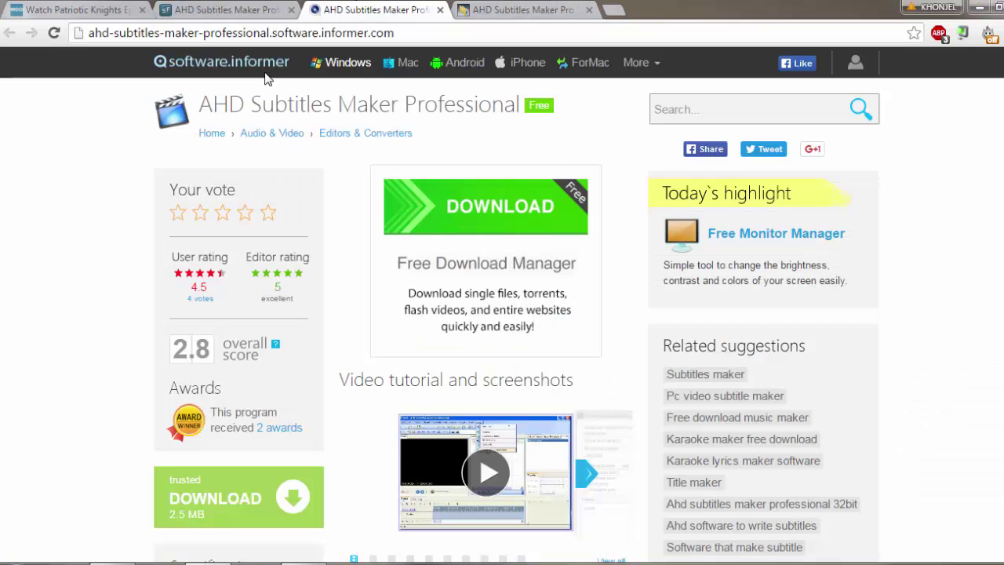
{"action": "left_click", "coordinate": [464, 7]}
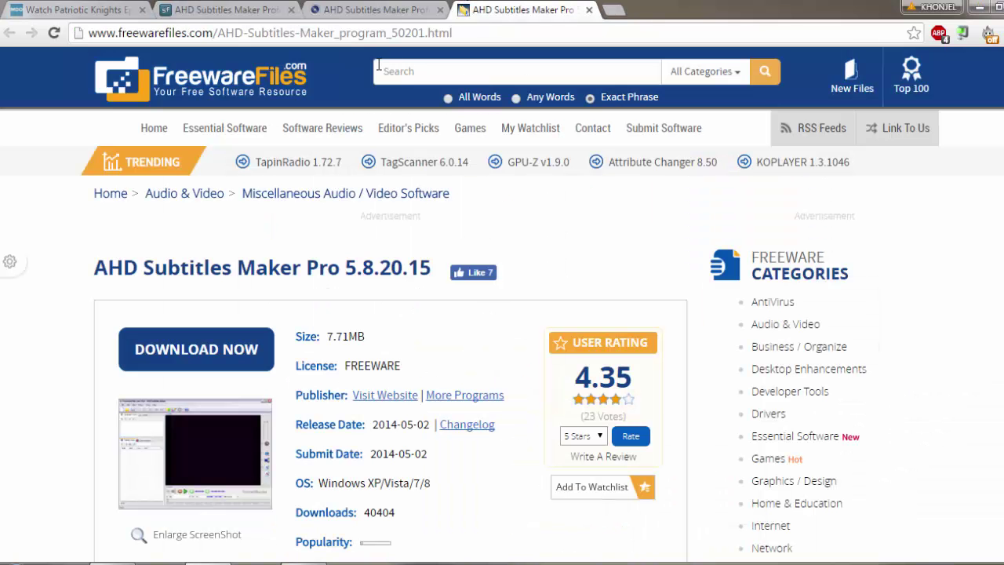
{"action": "left_click", "coordinate": [241, 7]}
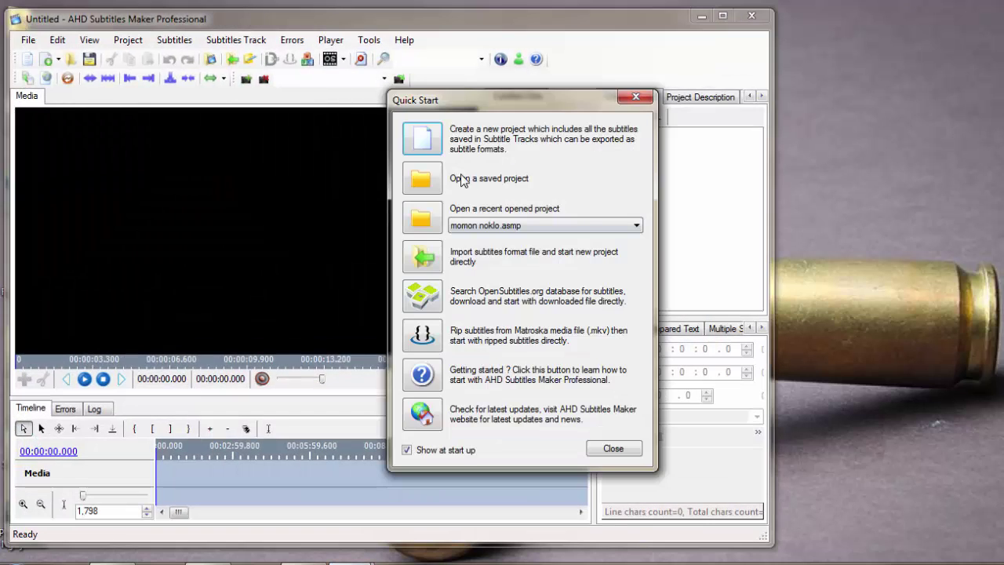
Create a new project from the desktop video Pomlakpada Ngaijaribini.mp4, declining OpenSubtitles.org downloads.
{"action": "left_click", "coordinate": [429, 138]}
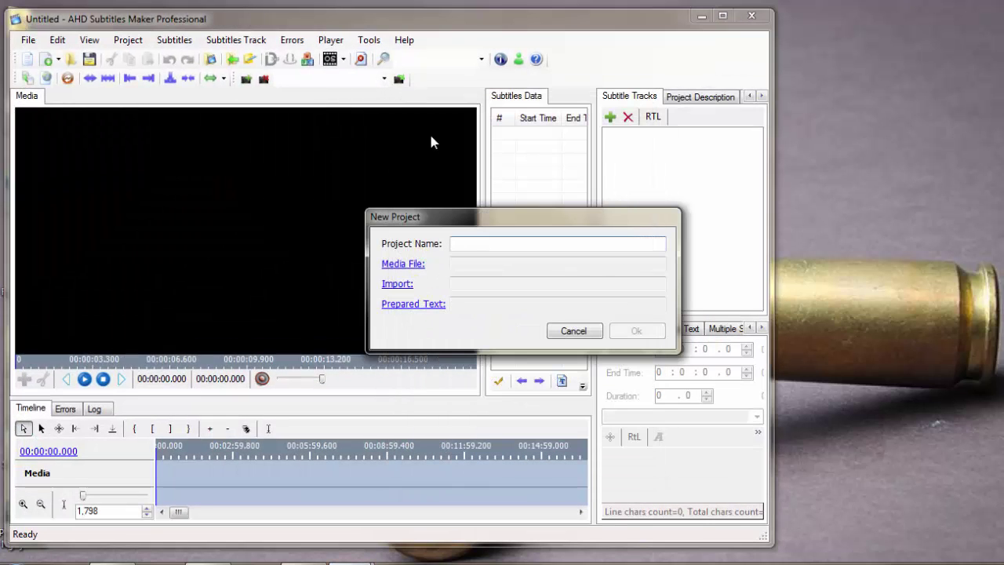
{"action": "left_click", "coordinate": [407, 267]}
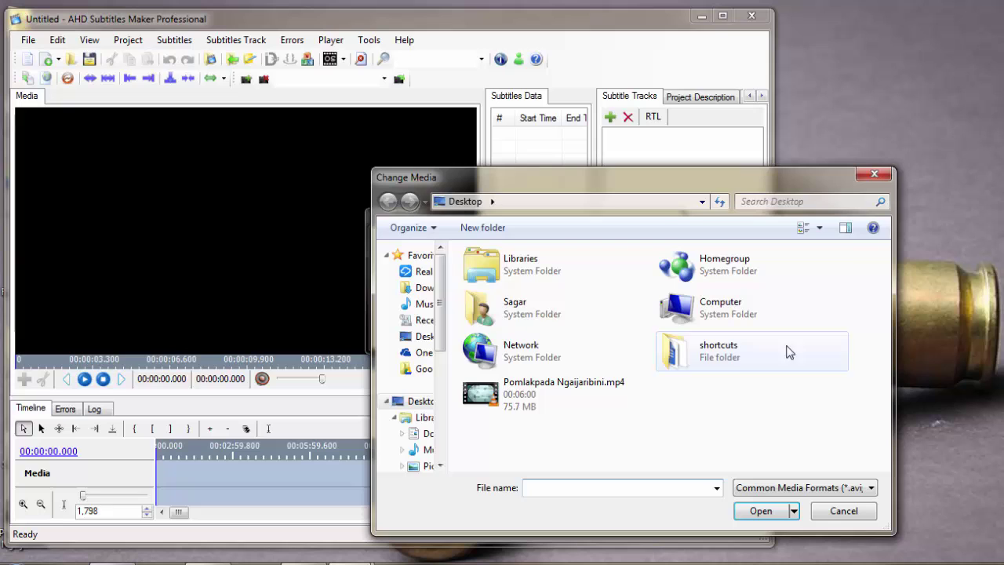
{"action": "double_click", "coordinate": [549, 400]}
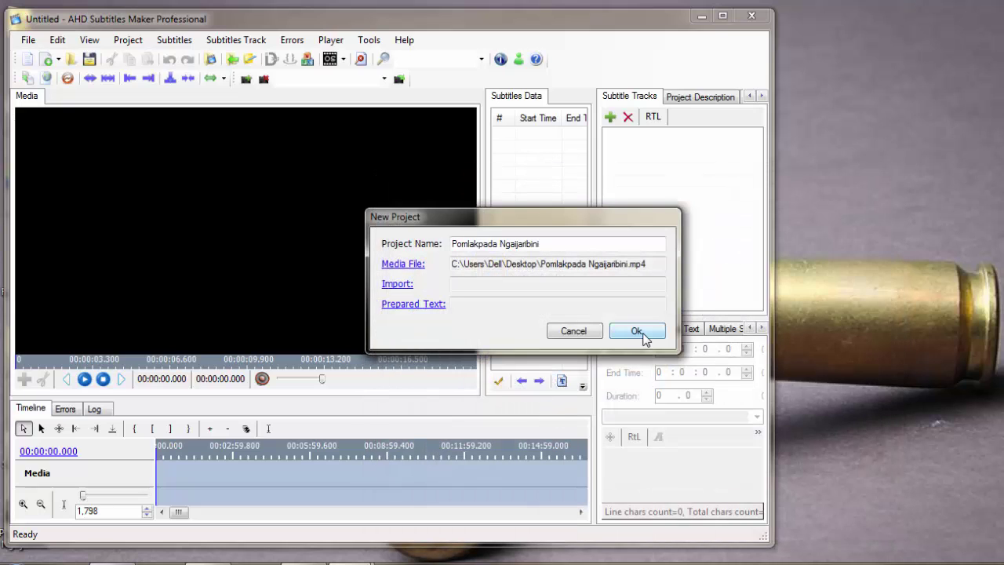
{"action": "left_click", "coordinate": [637, 332]}
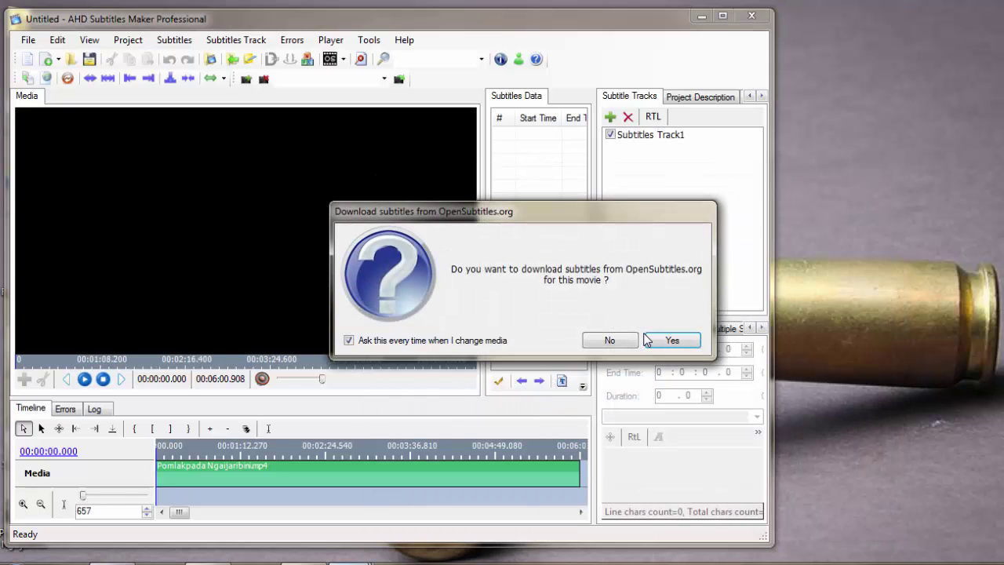
{"action": "left_click", "coordinate": [610, 340]}
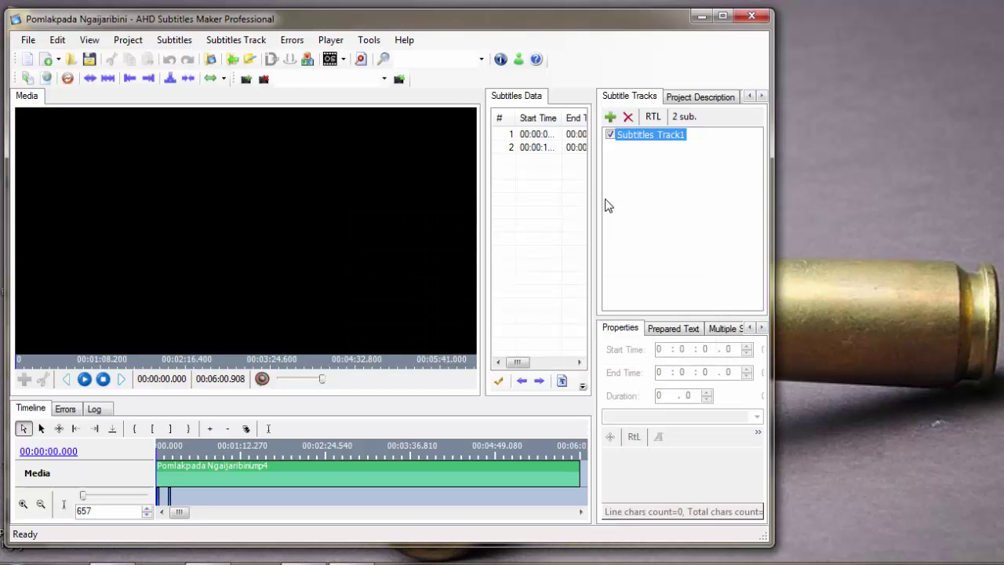
Delete both default subtitles so Subtitles Track1 holds 0 subtitles, then select the track.
{"action": "left_click", "coordinate": [544, 147]}
{"action": "double_click", "coordinate": [543, 140]}
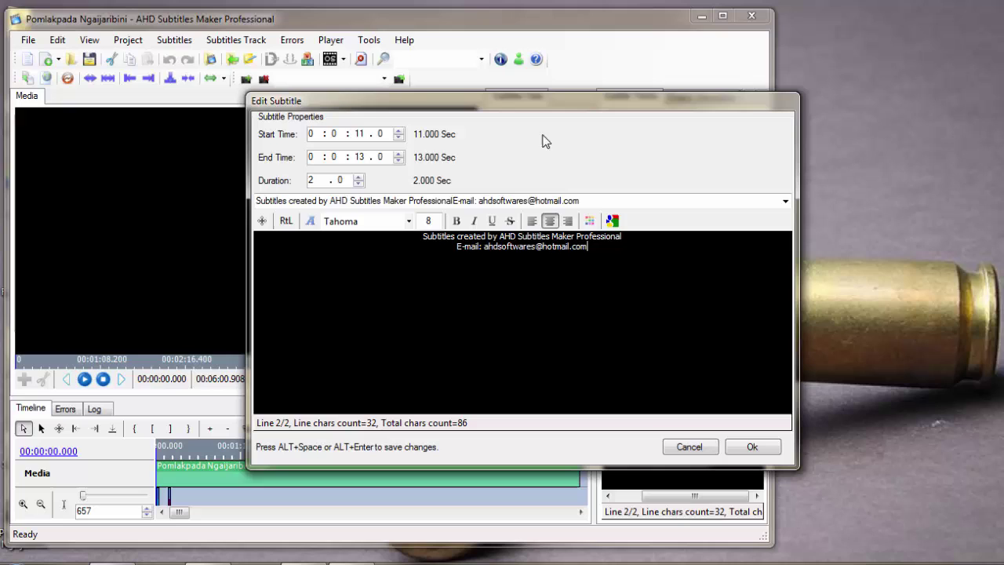
{"action": "left_click", "coordinate": [765, 447]}
{"action": "left_click_drag", "start_coordinate": [533, 229], "coordinate": [531, 141]}
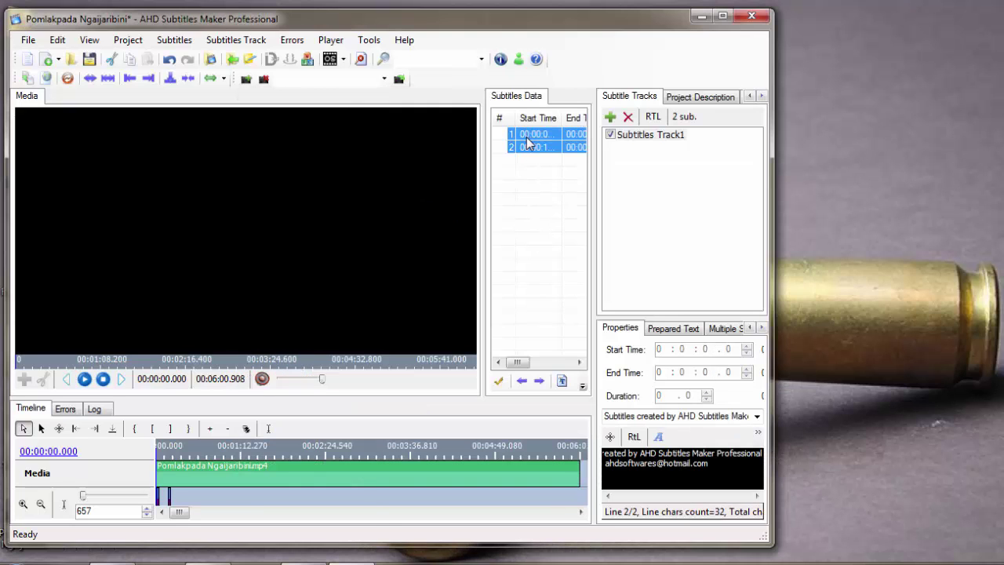
{"action": "key", "text": "Delete"}
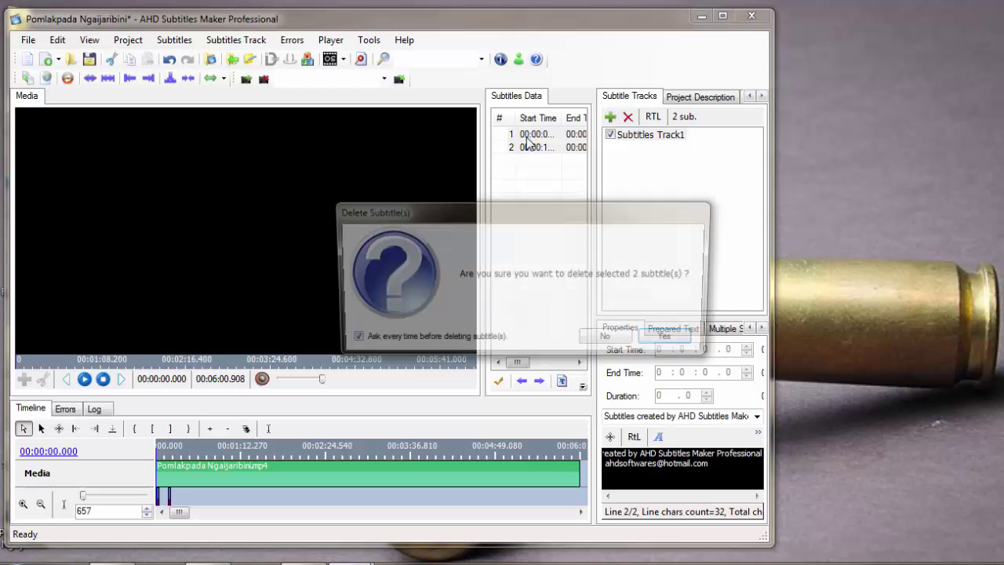
{"action": "key", "text": "Return"}
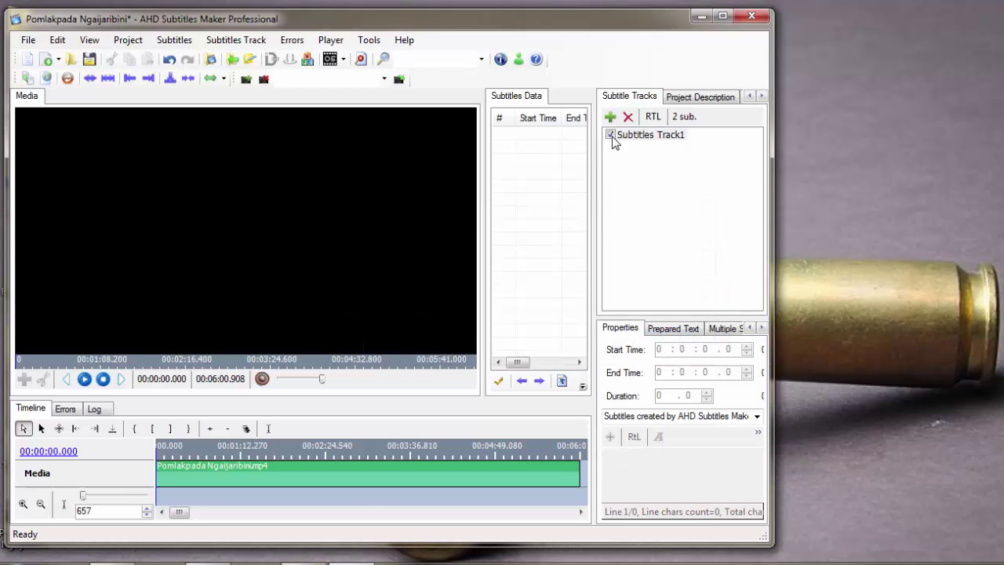
{"action": "left_click", "coordinate": [625, 136]}
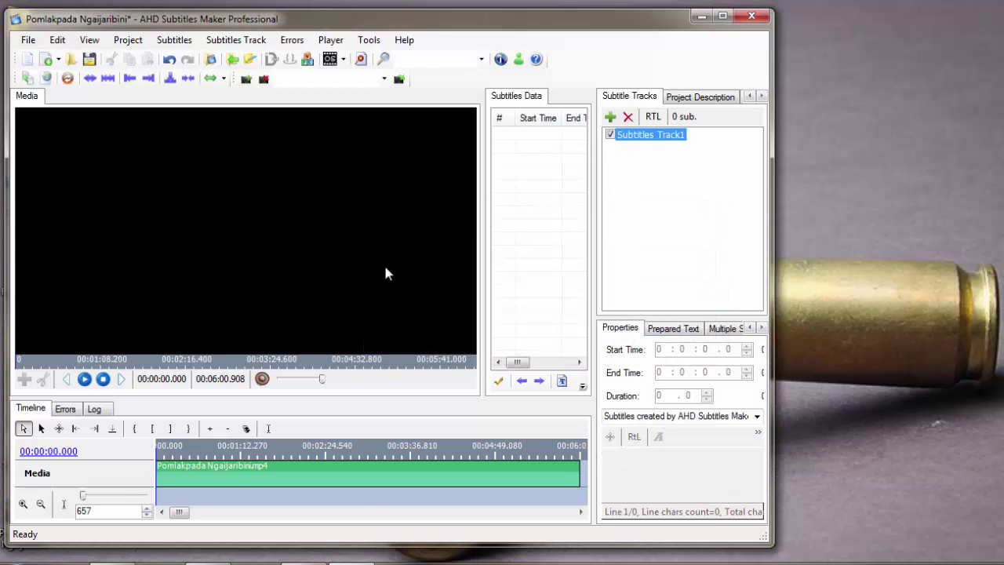
Play the Pomlakpada Ngaijaribini.mp4 video and jump ahead to about 00:02:56.
{"action": "left_click", "coordinate": [89, 380]}
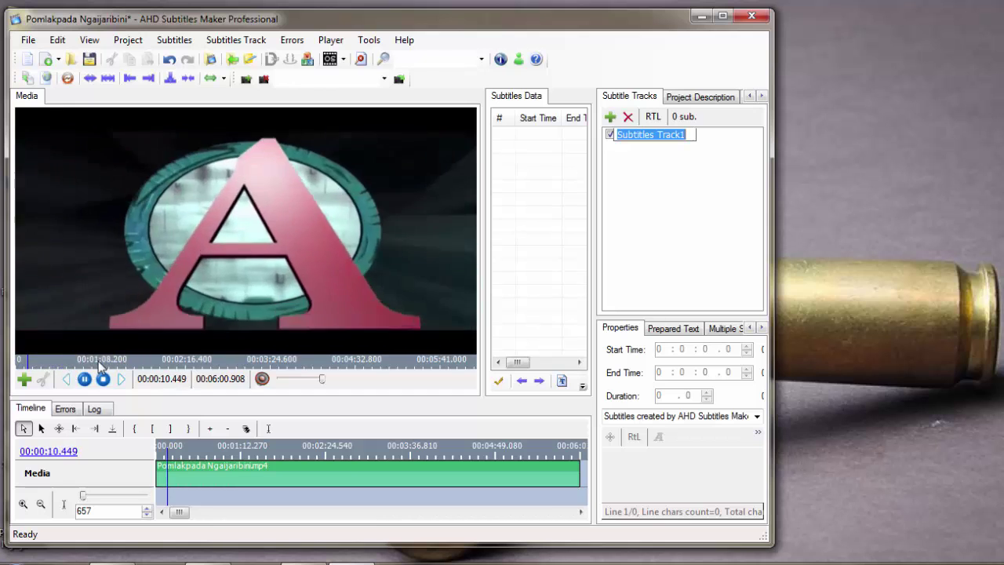
{"action": "left_click", "coordinate": [95, 359]}
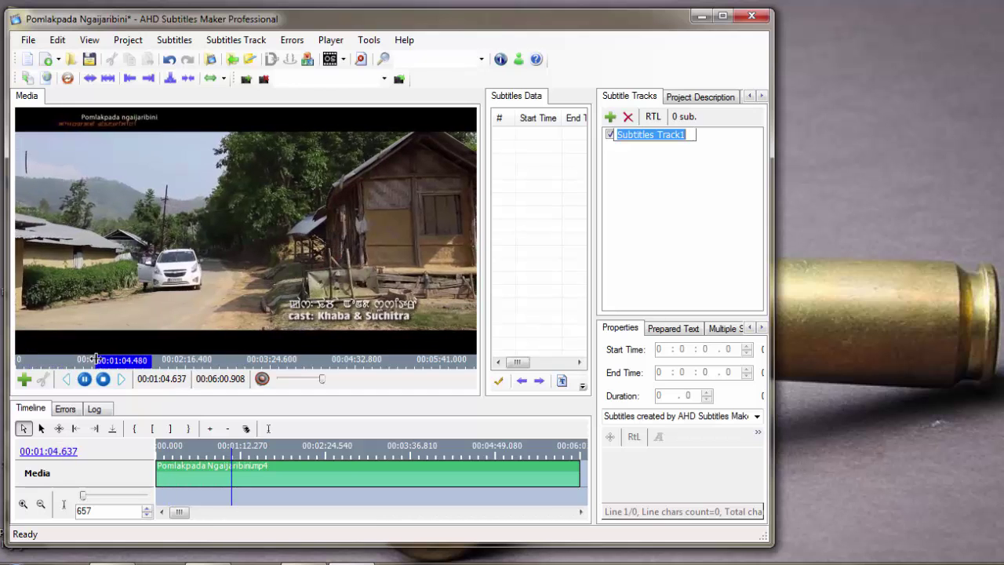
{"action": "left_click", "coordinate": [126, 361]}
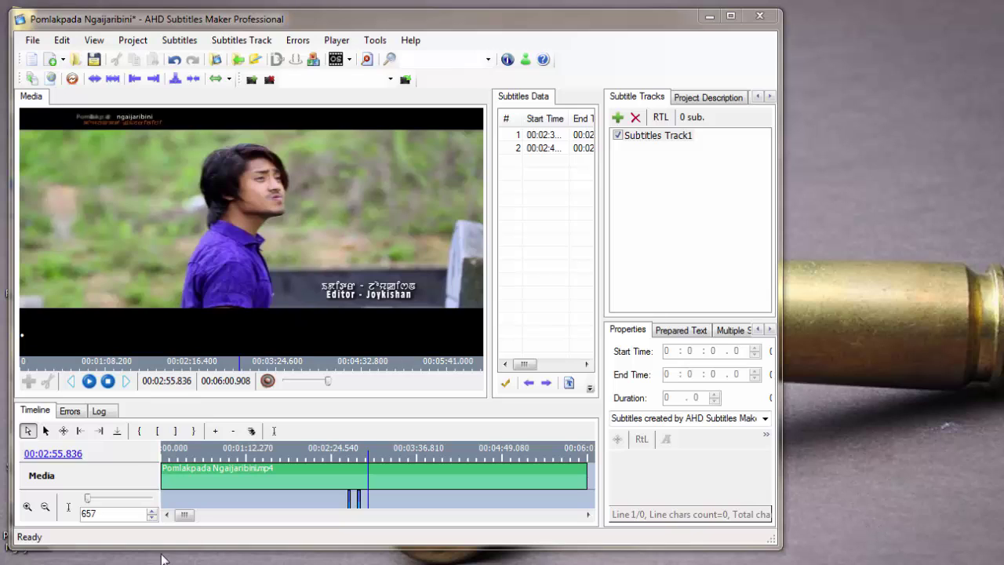
{"action": "left_click", "coordinate": [93, 388]}
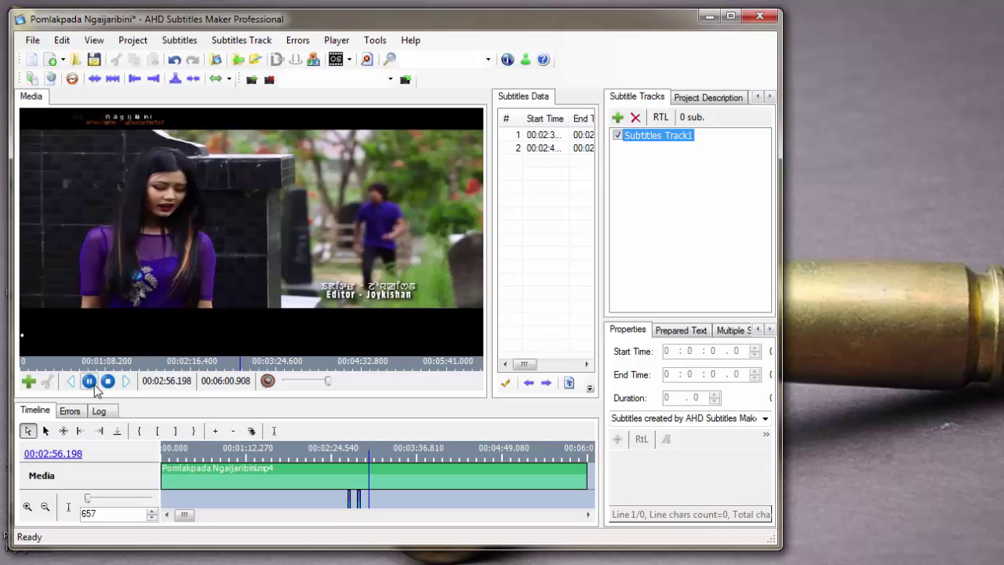
Add a subtitle from 0:2:57.15 reading 'Ngaikho Lakhinu Nang, Ngaikho Tannarakhinu Nang'.
{"action": "key", "text": "space"}
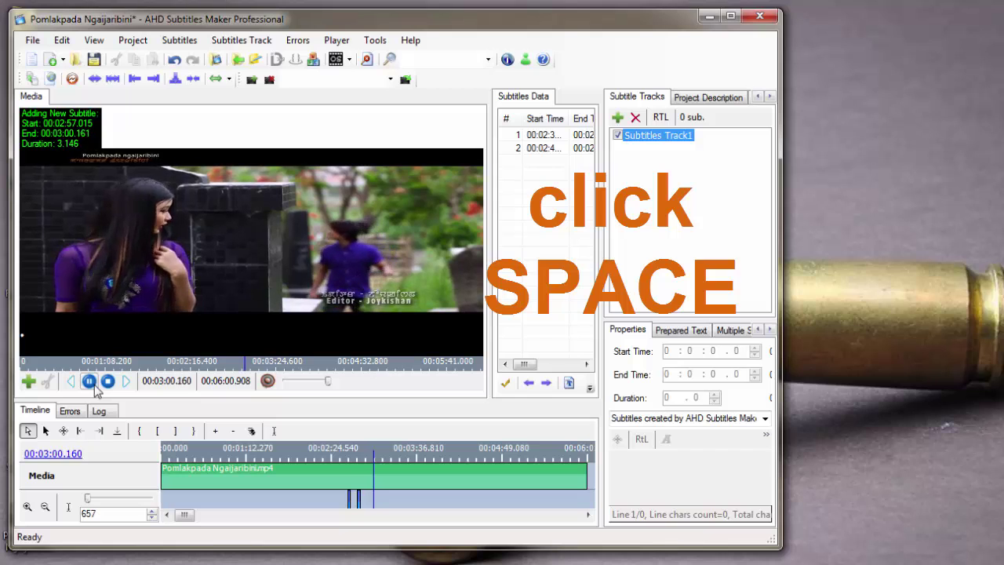
{"action": "key", "text": "space"}
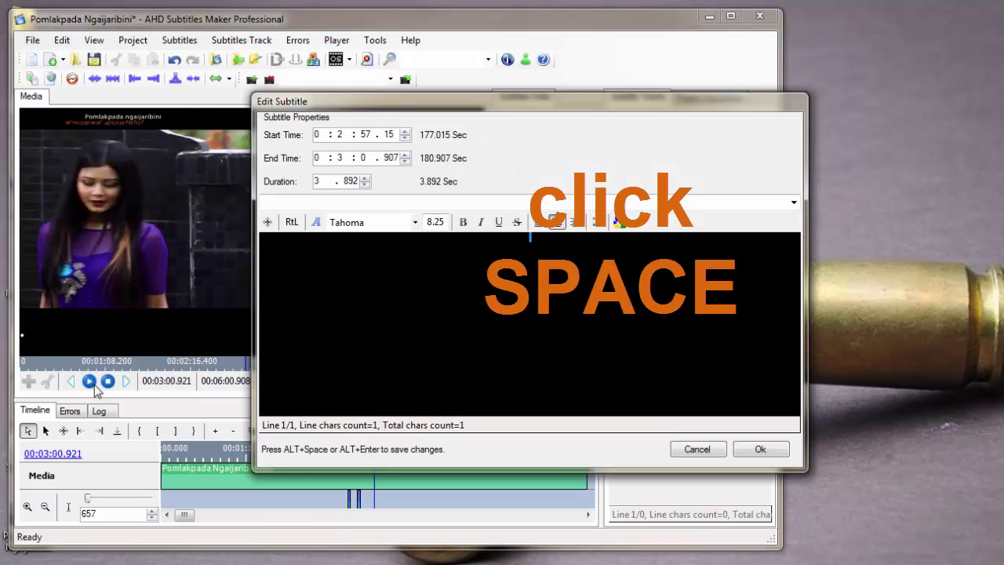
{"action": "type", "text": "N"}
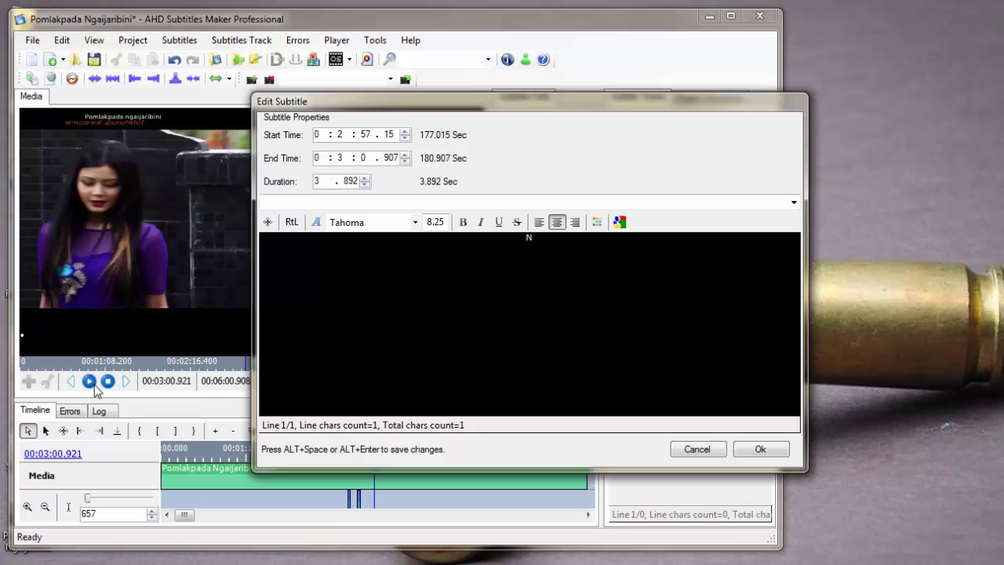
{"action": "type", "text": "gaikho Lakhini"}
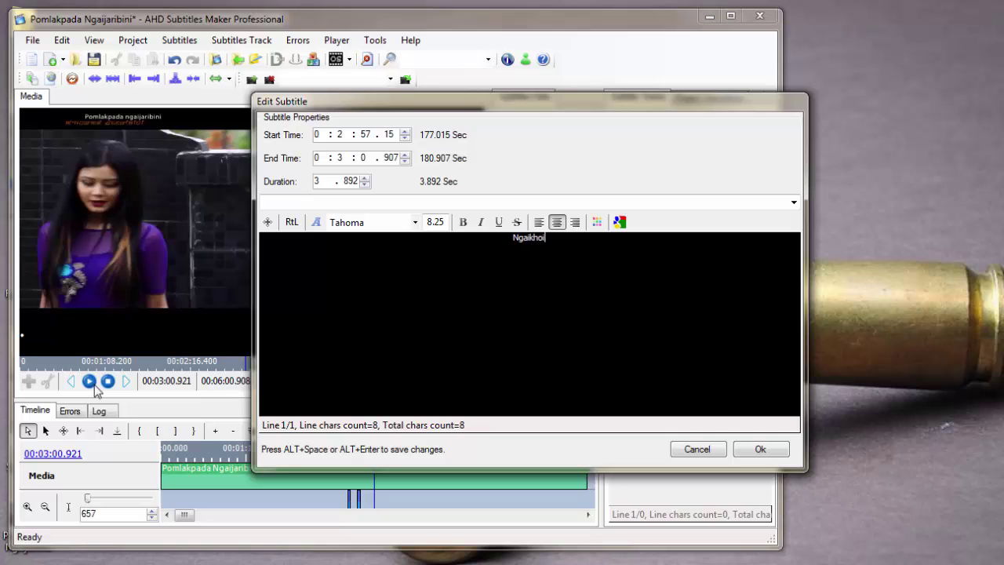
{"action": "key", "text": "BackSpace"}
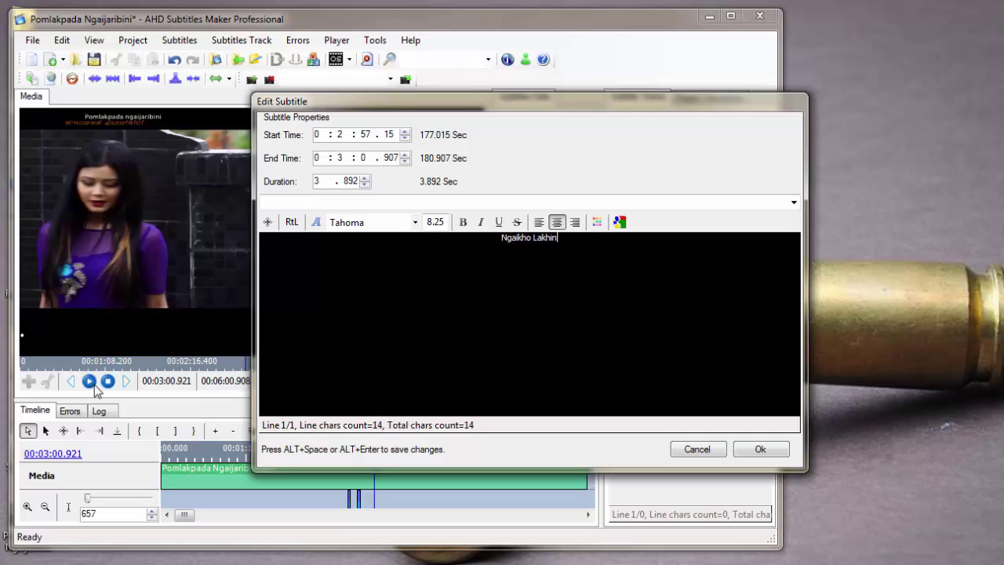
{"action": "type", "text": "u Nang"}
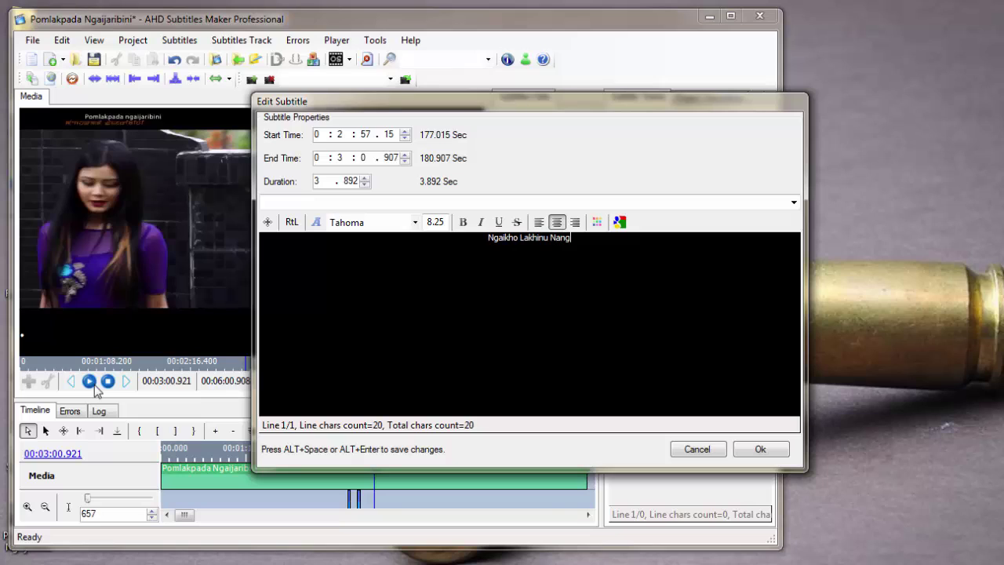
{"action": "type", "text": ", Ngaikho "}
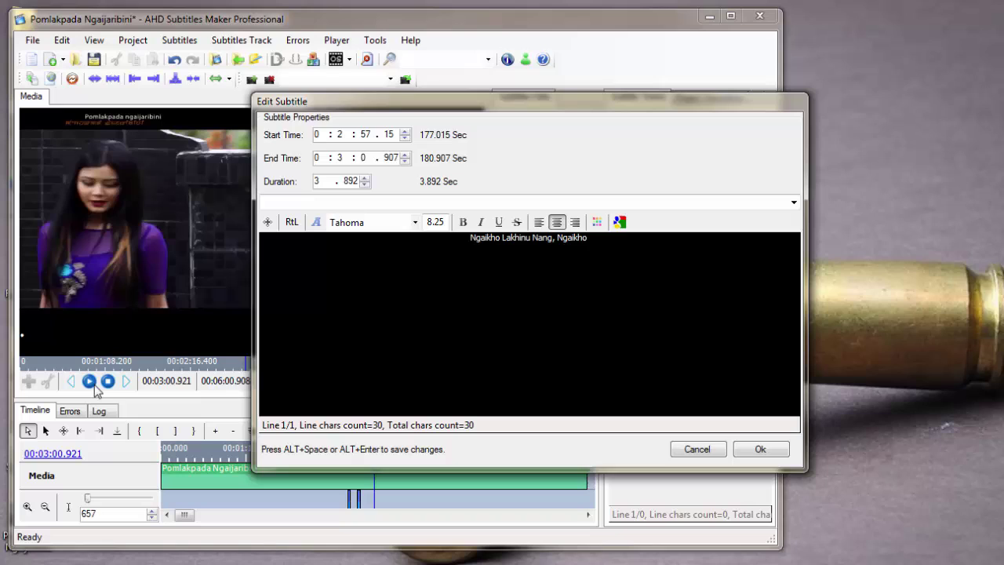
{"action": "type", "text": "Tannar"}
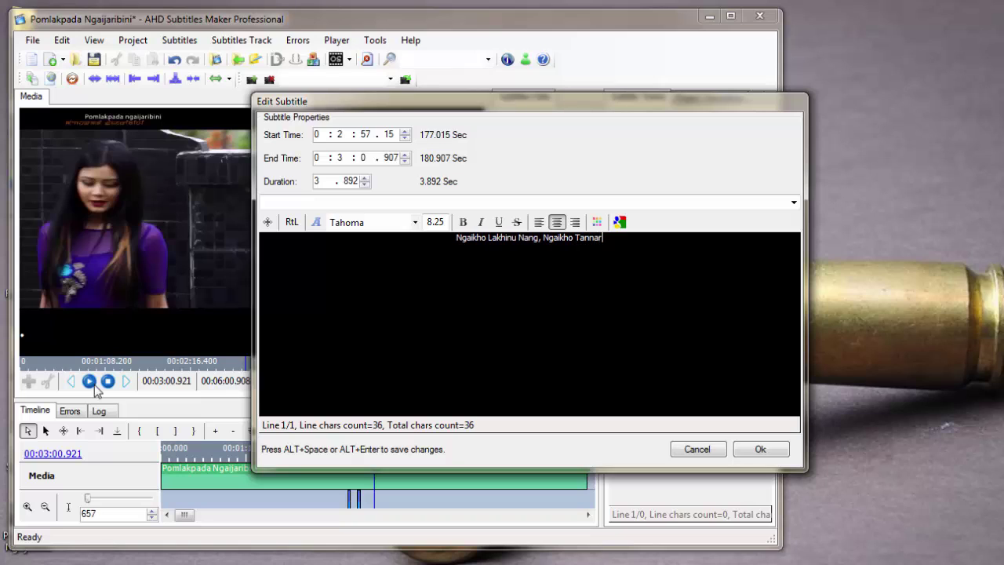
{"action": "type", "text": "akhinu Nang"}
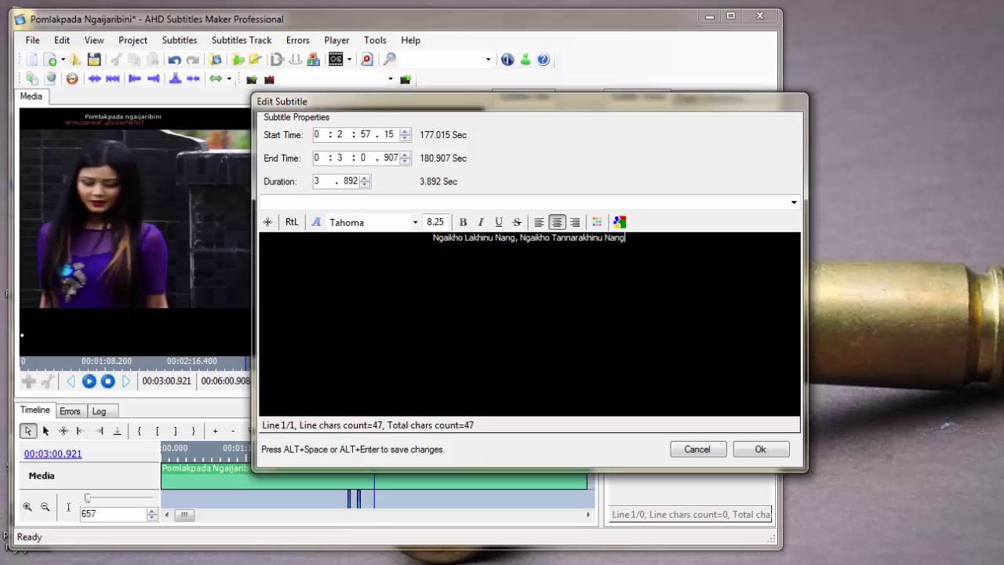
Bold the entire subtitle 3 line, keep its original size, set the TATU font, and save.
{"action": "key", "text": "ctrl+a"}
{"action": "left_click", "coordinate": [463, 222]}
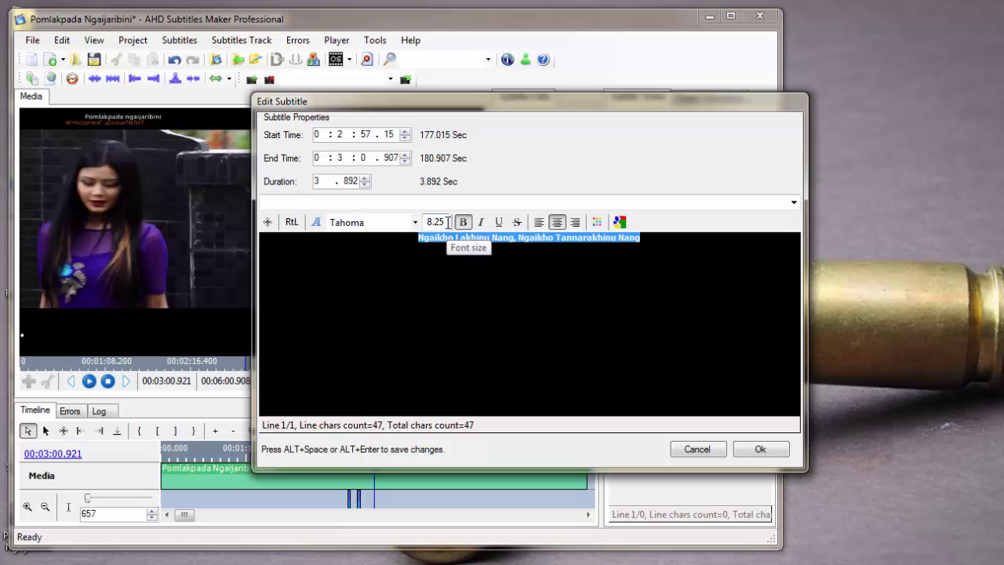
{"action": "left_click", "coordinate": [445, 222]}
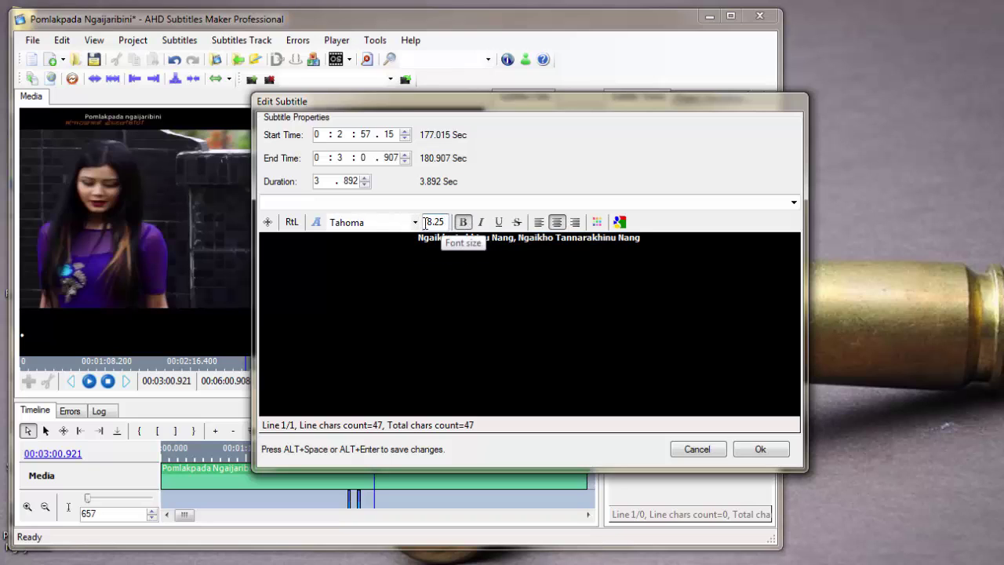
{"action": "type", "text": "14"}
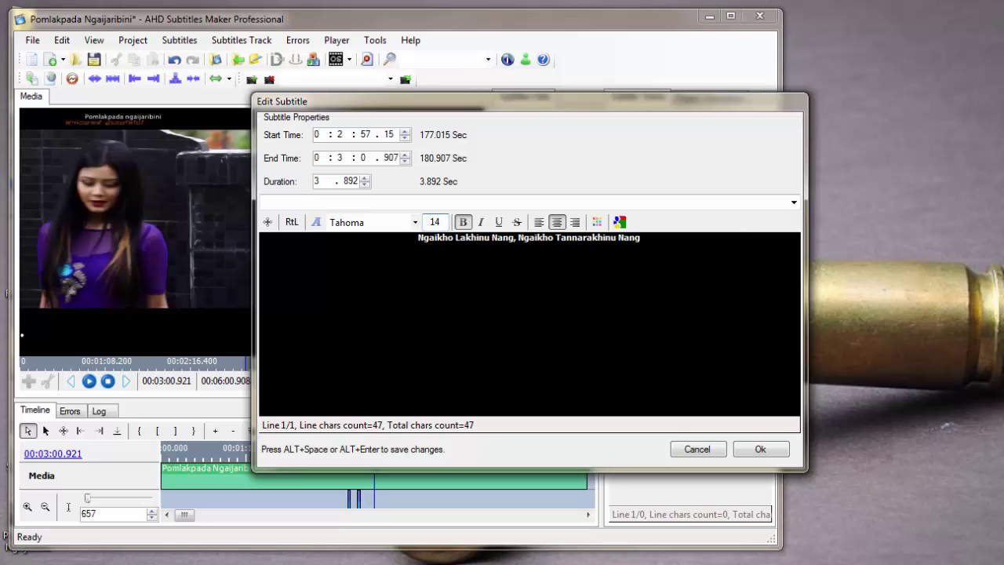
{"action": "key", "text": "Tab"}
{"action": "key", "text": "Tab"}
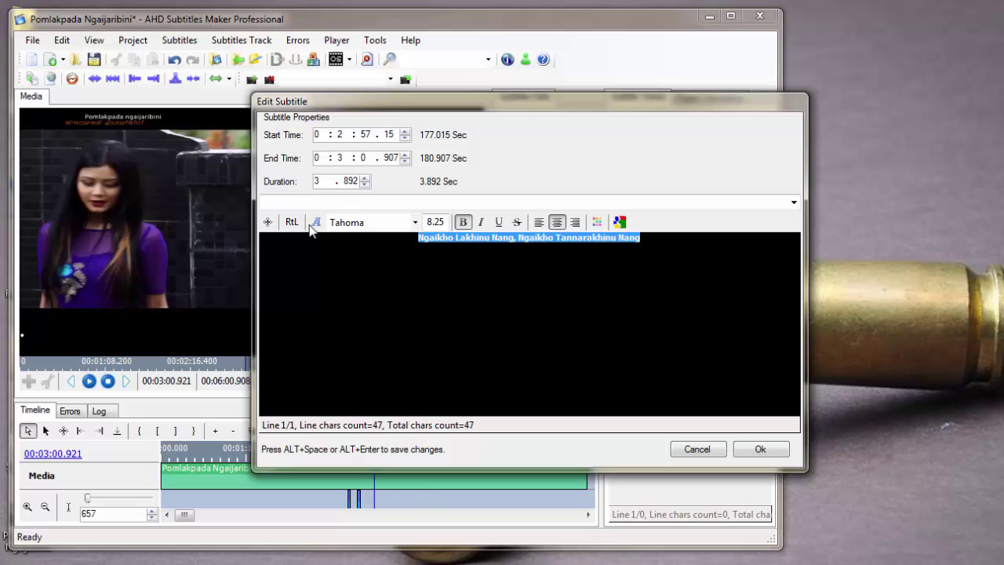
{"action": "left_click", "coordinate": [373, 222]}
{"action": "scroll", "coordinate": [380, 270], "scroll_direction": "up", "scroll_amount": 2}
{"action": "left_click", "coordinate": [369, 266]}
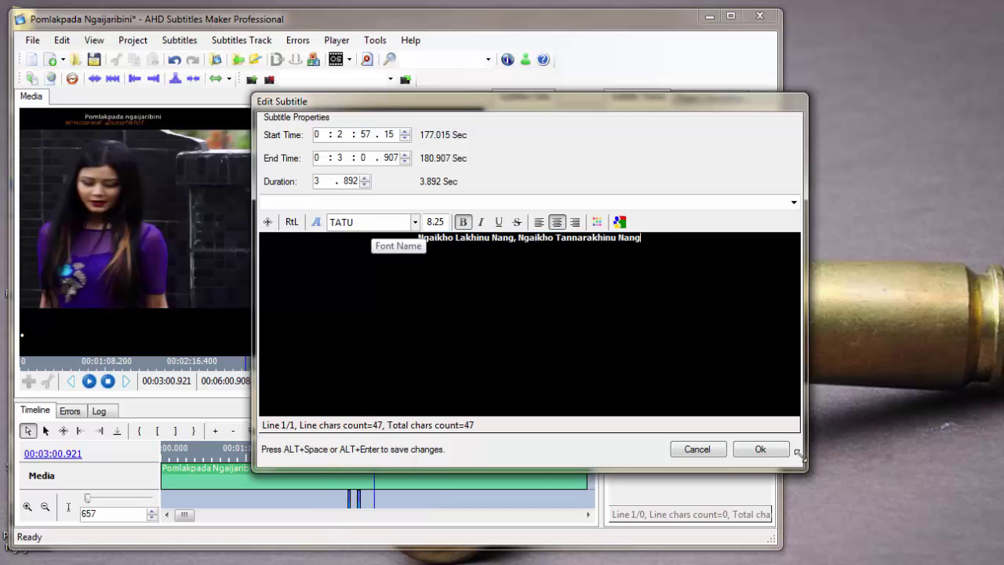
{"action": "left_click", "coordinate": [761, 448]}
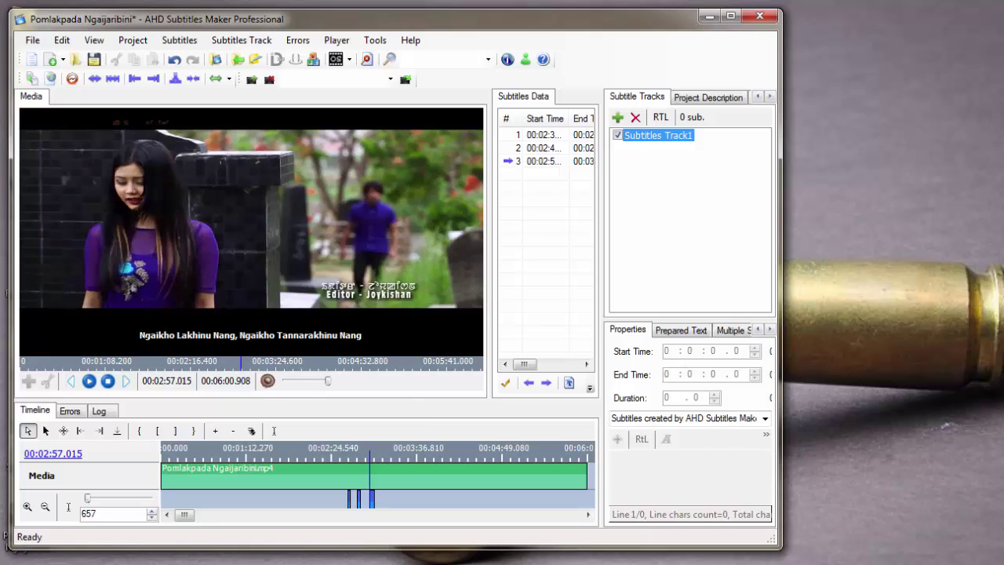
Play the video past subtitle 3 and pause at 00:03:01.448.
{"action": "left_click", "coordinate": [90, 382]}
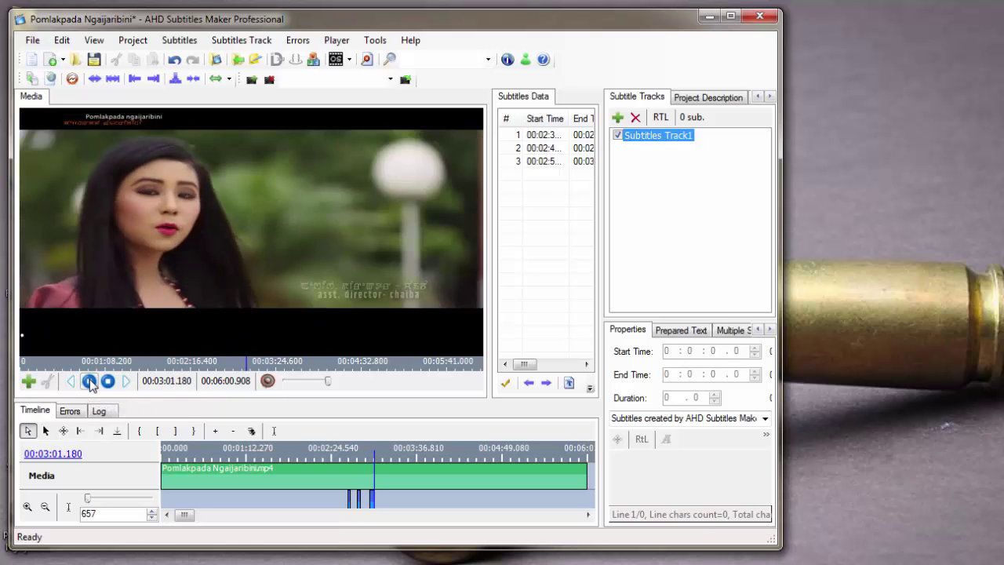
{"action": "left_click", "coordinate": [90, 382]}
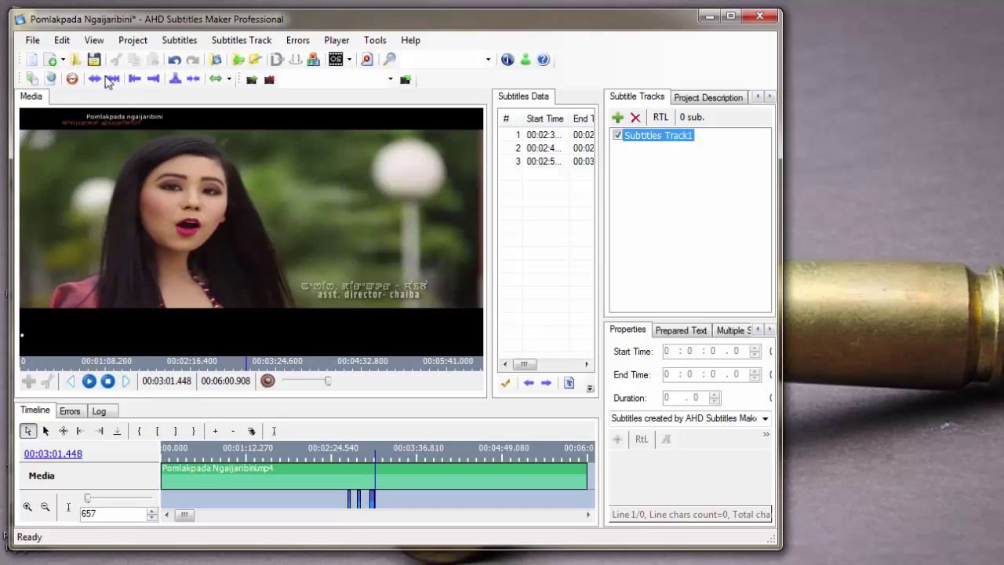
Begin a File > Export as SubRip (*.srt) with color and font tags turned off.
{"action": "left_click", "coordinate": [33, 42]}
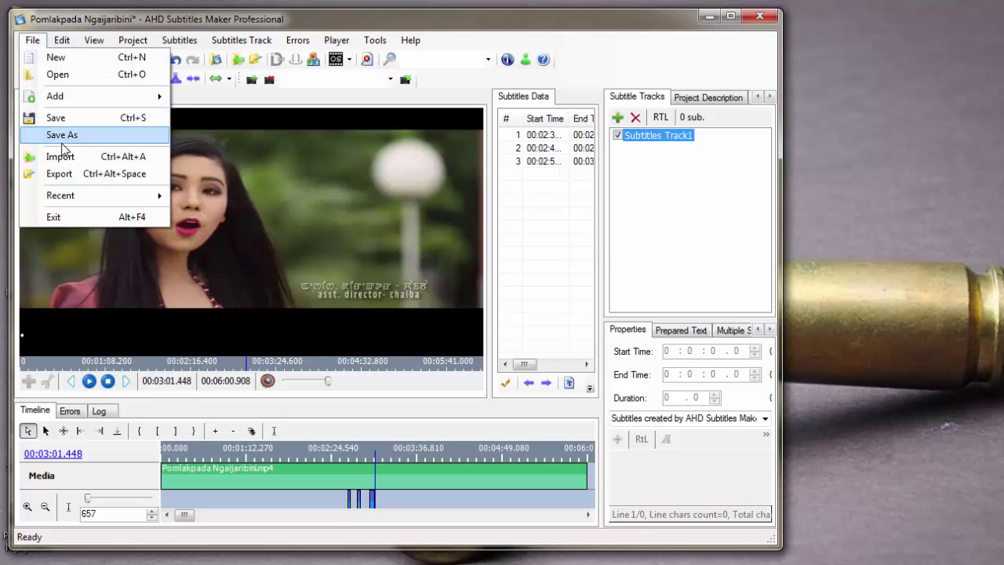
{"action": "left_click", "coordinate": [76, 176]}
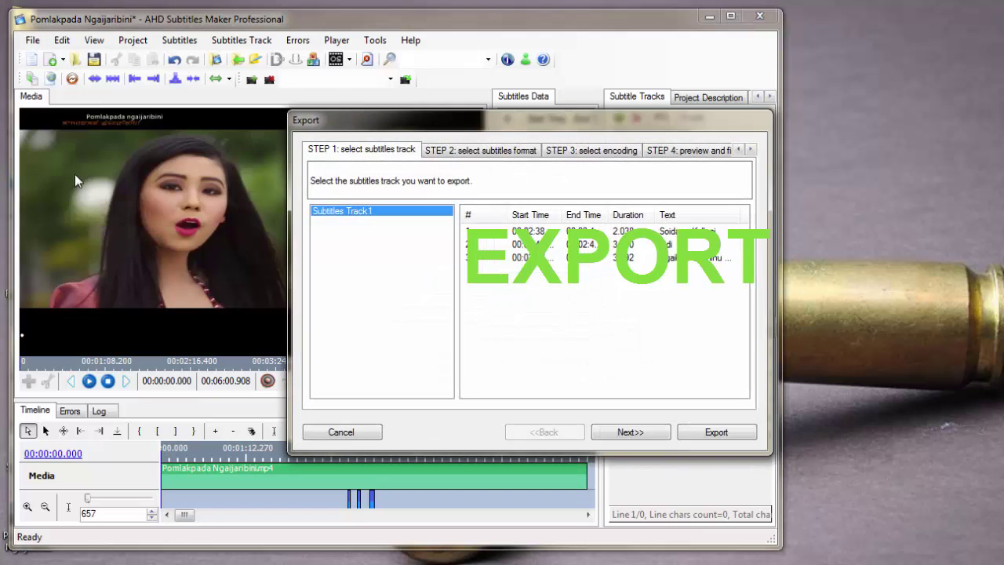
{"action": "left_click", "coordinate": [658, 437]}
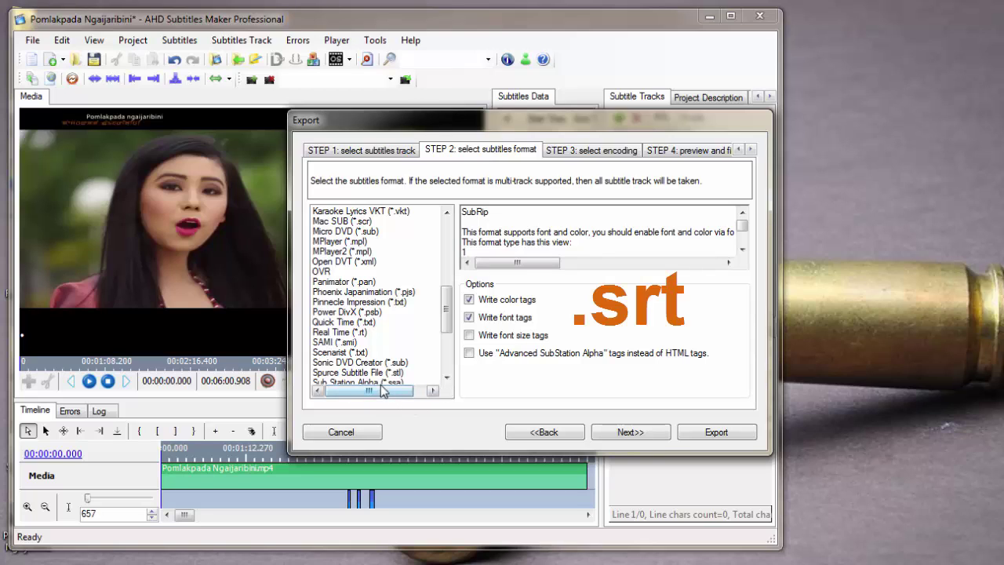
{"action": "left_click_drag", "start_coordinate": [451, 330], "coordinate": [451, 358]}
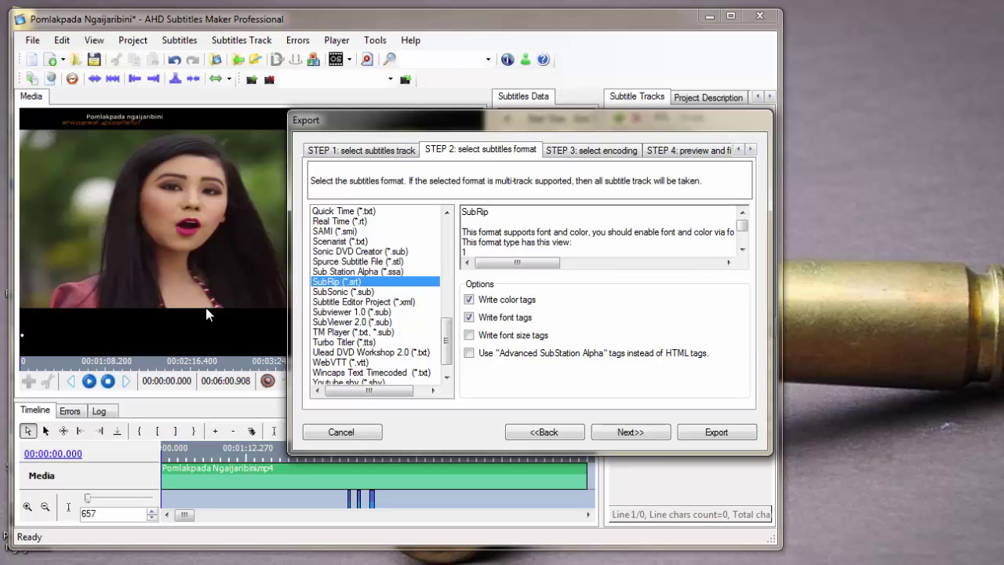
{"action": "left_click", "coordinate": [493, 301]}
Preview the SRT lines and export Pomlakpada Ngaijaribini.srt to the Desktop, showing it in Explorer.
{"action": "left_click", "coordinate": [636, 431]}
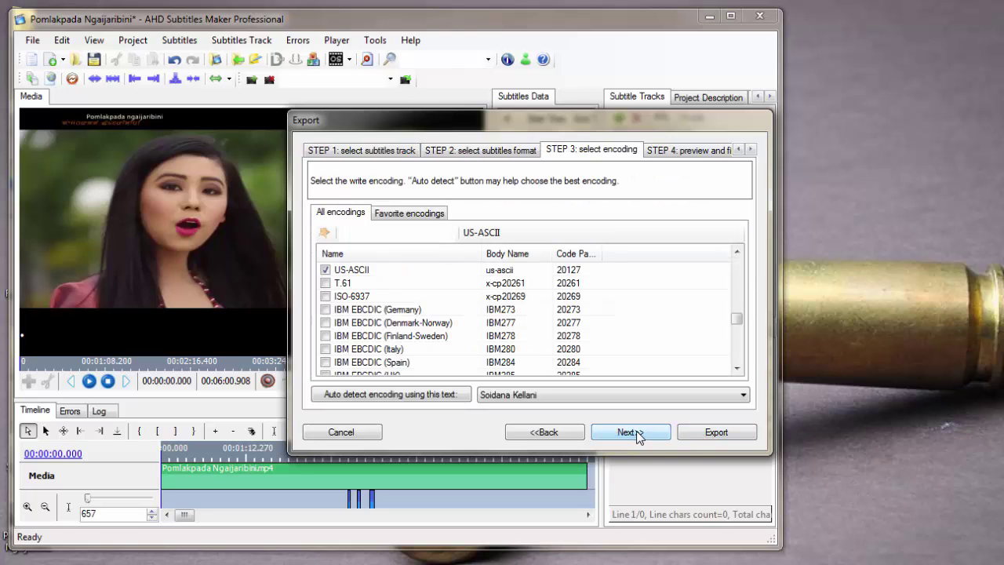
{"action": "left_click", "coordinate": [633, 432]}
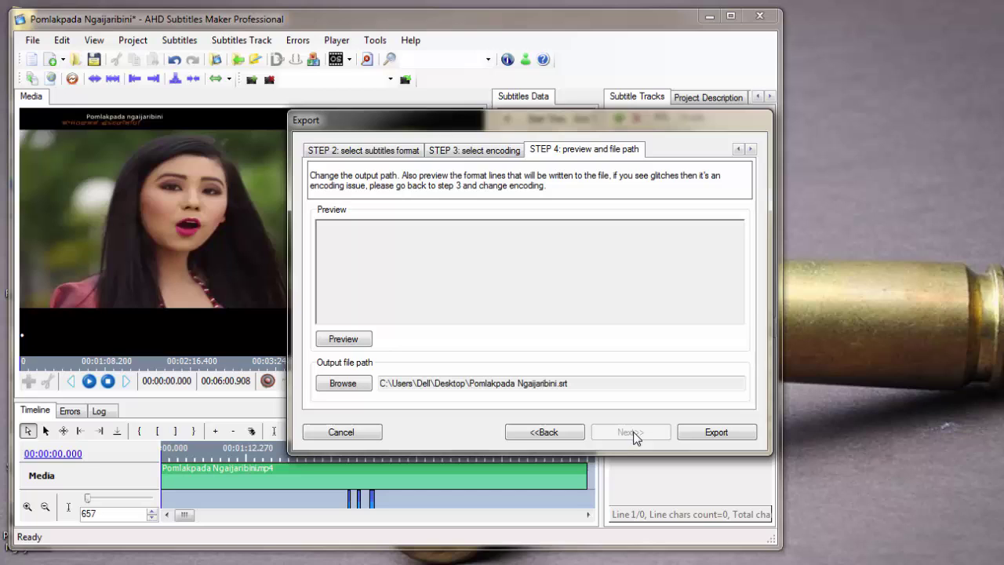
{"action": "left_click", "coordinate": [365, 338]}
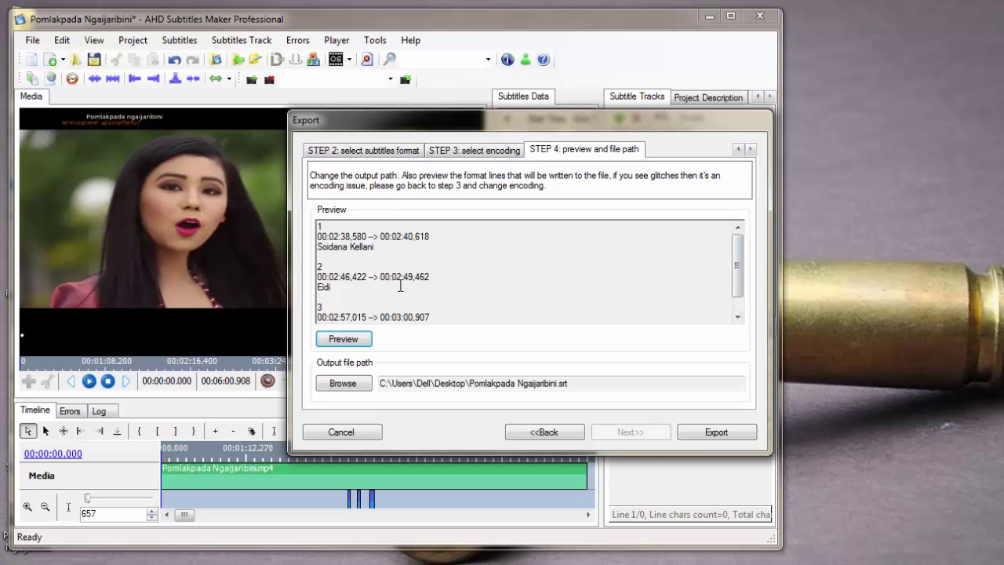
{"action": "left_click", "coordinate": [714, 433]}
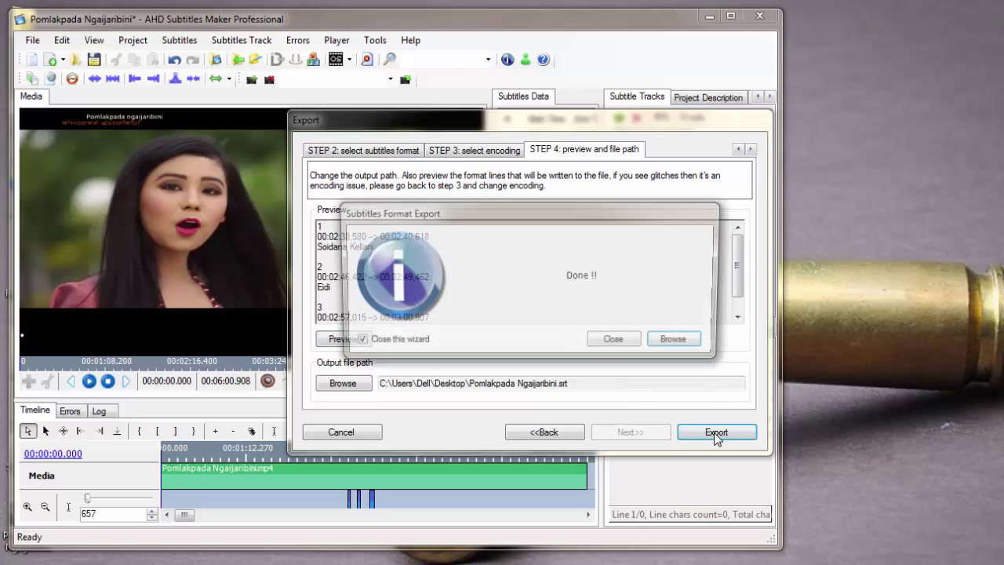
{"action": "left_click", "coordinate": [681, 339]}
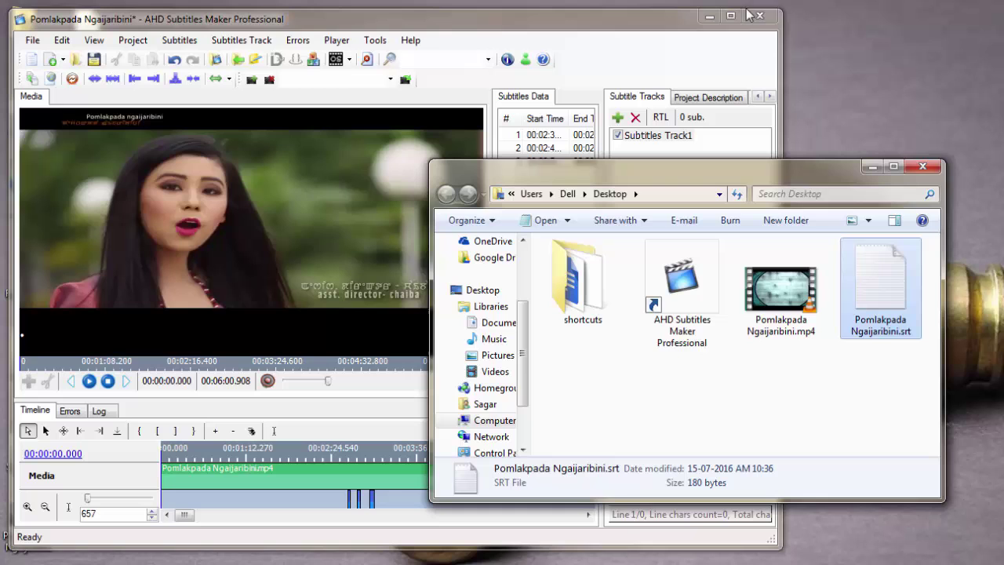
Minimize the AHD Subtitles Maker Professional window to reveal the desktop.
{"action": "left_click", "coordinate": [872, 166]}
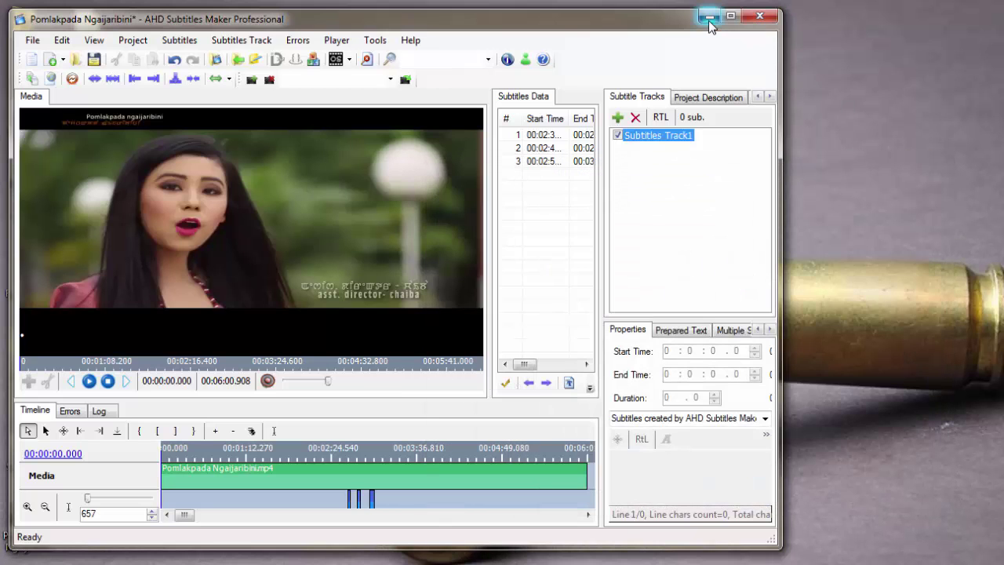